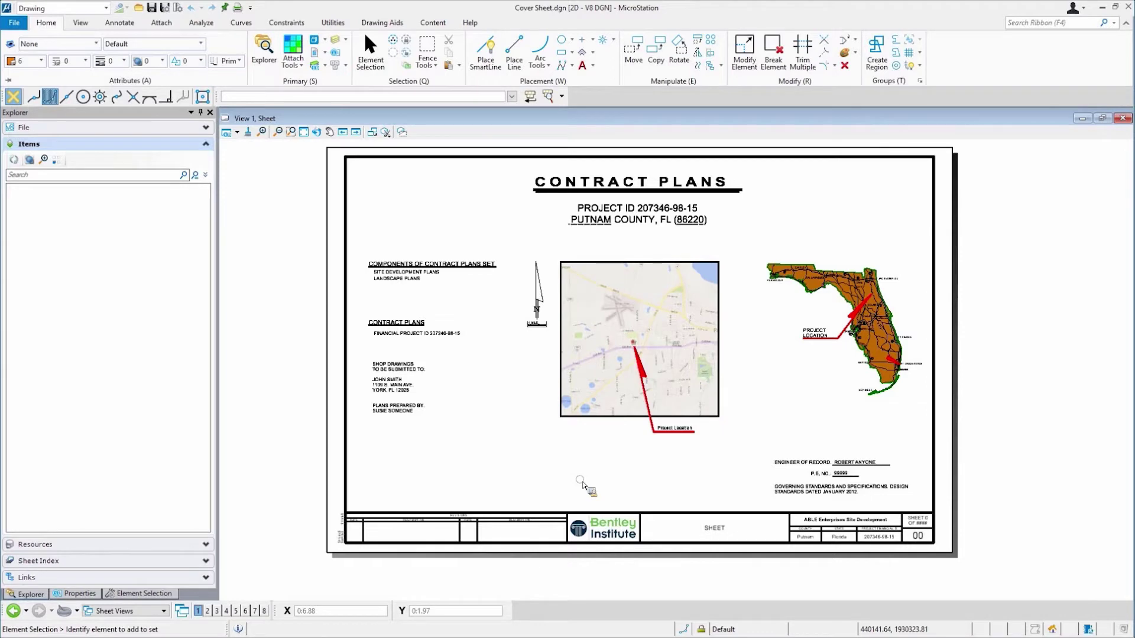
Open Print to PDF for Cover Sheet.dgn, set to ANSI B landscape
click(18, 26)
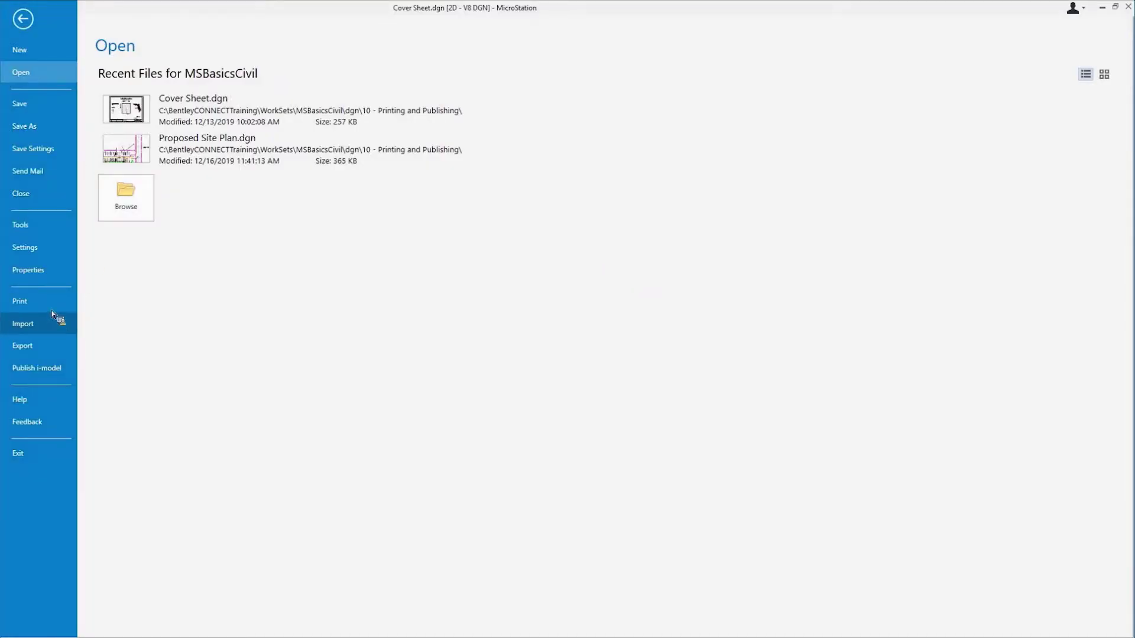
click(52, 303)
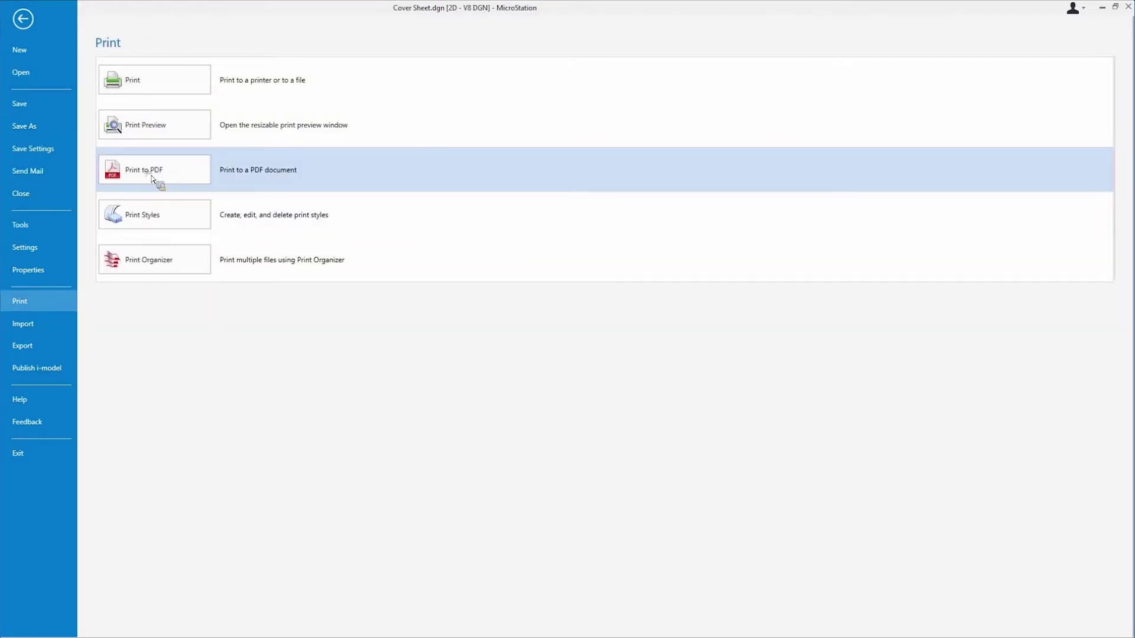
click(145, 170)
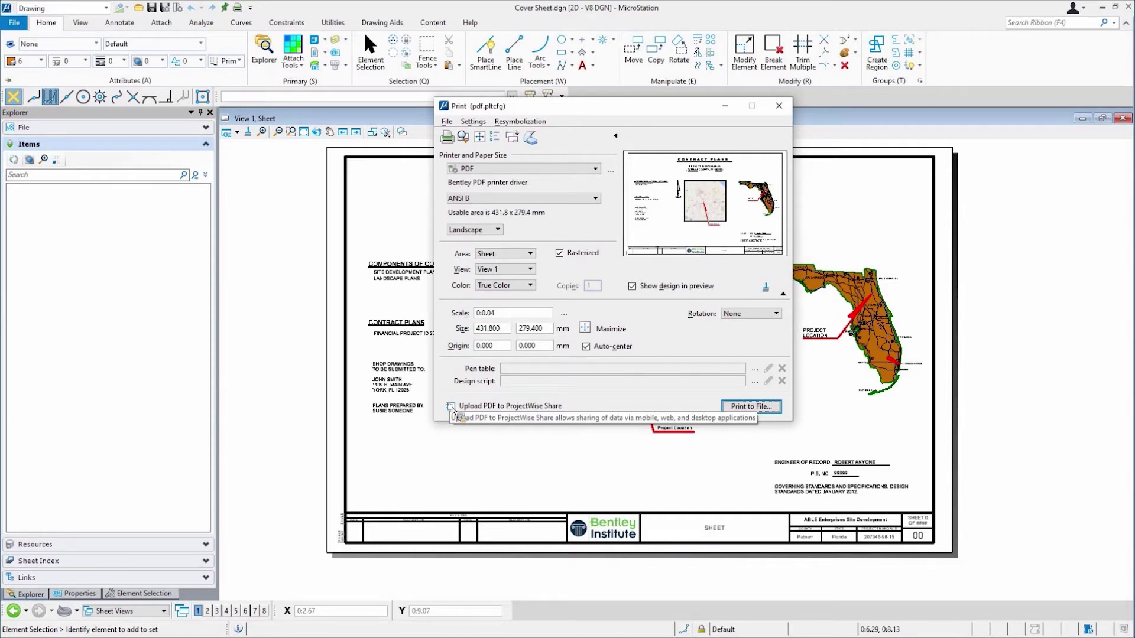
Print the sheet to Cover Sheet-Sheet.pdf with ProjectWise Share upload, replacing the existing file
click(451, 408)
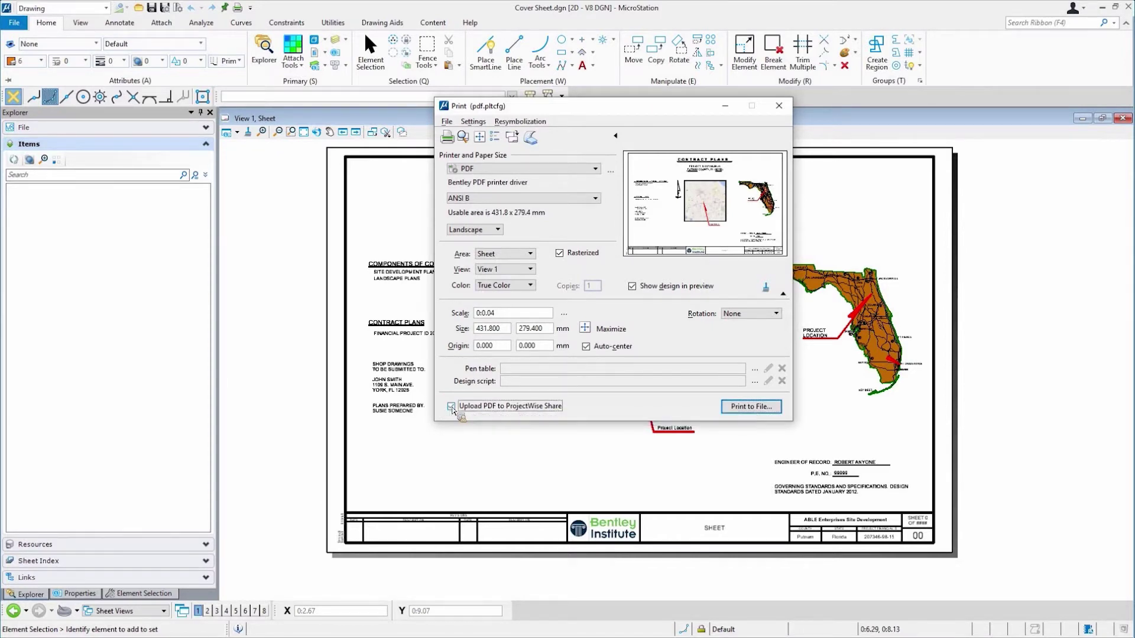
click(749, 410)
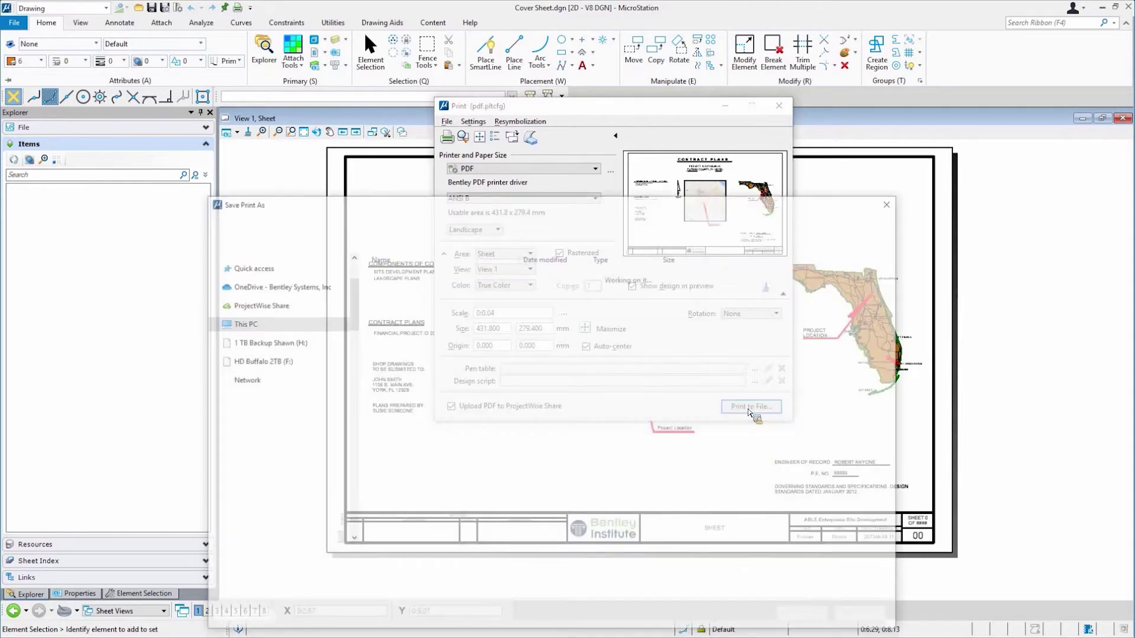
click(421, 288)
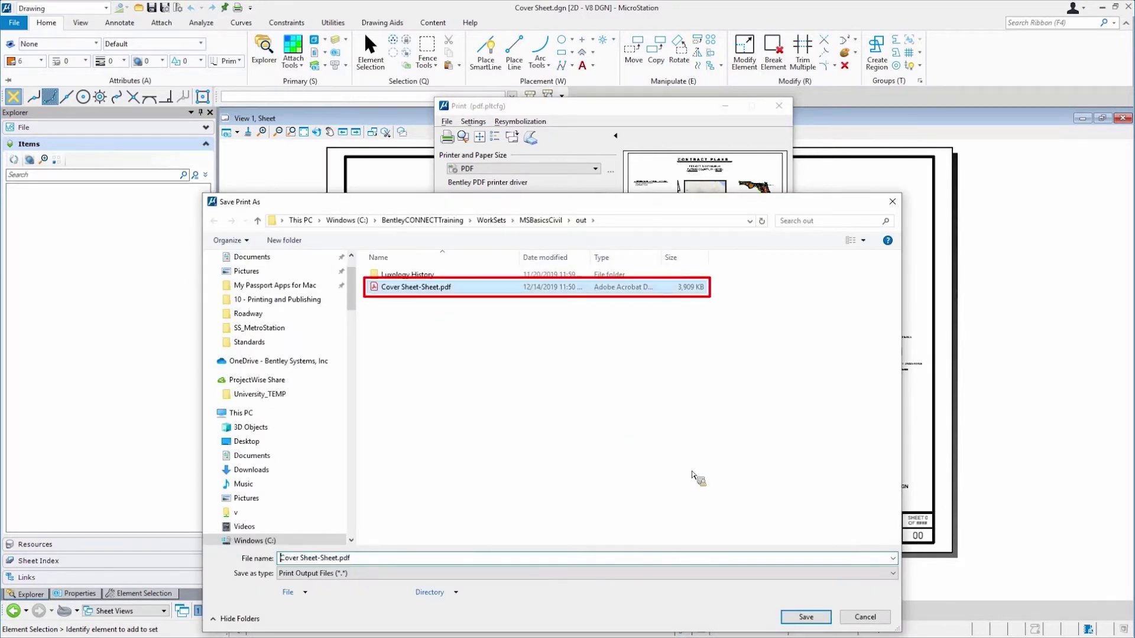
click(805, 617)
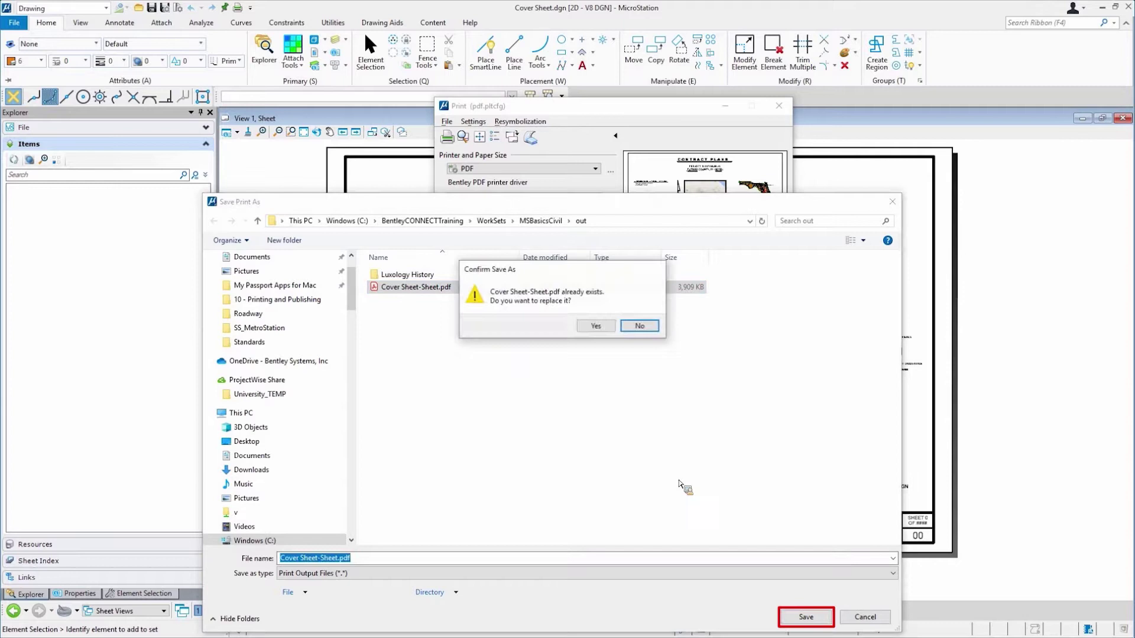
click(582, 328)
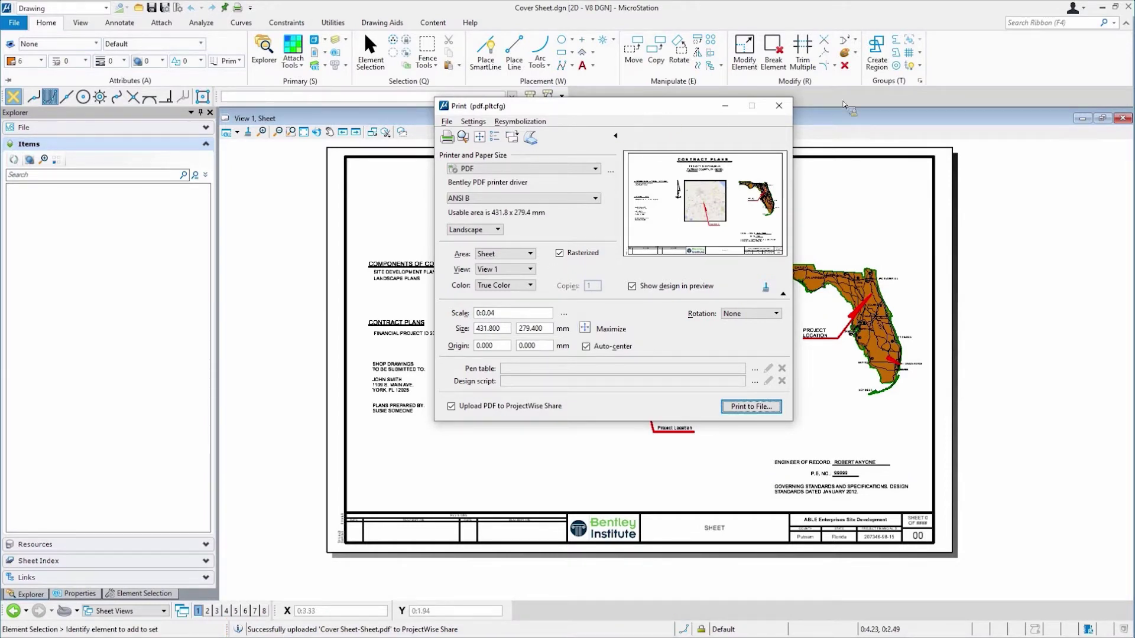
Close the Print dialog and start publishing the drawing as an i-model
click(779, 106)
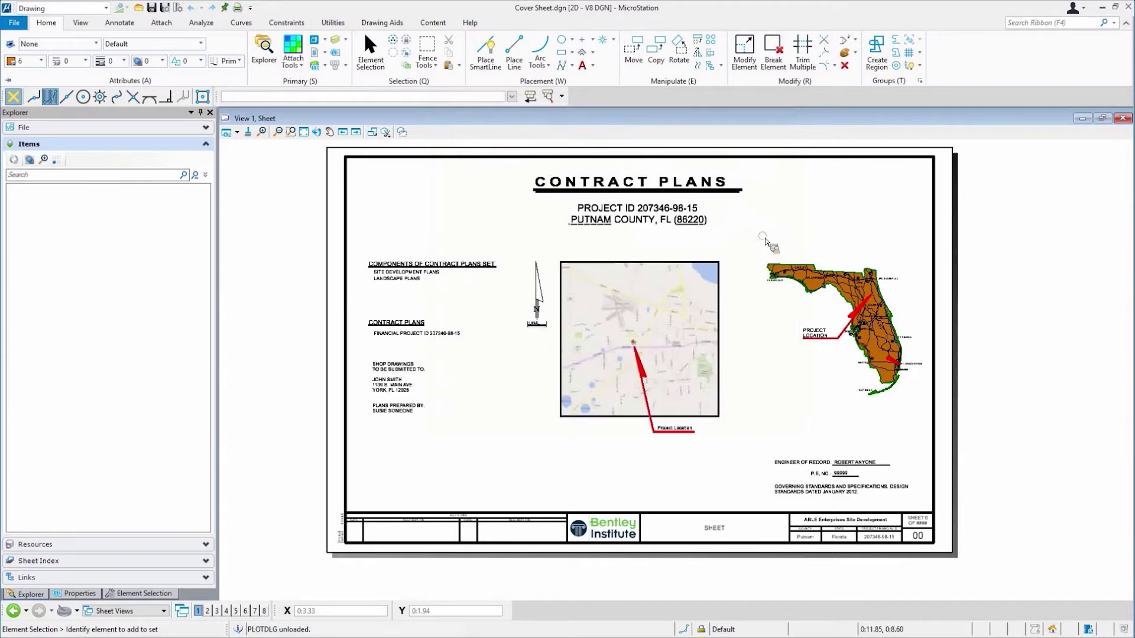
click(18, 24)
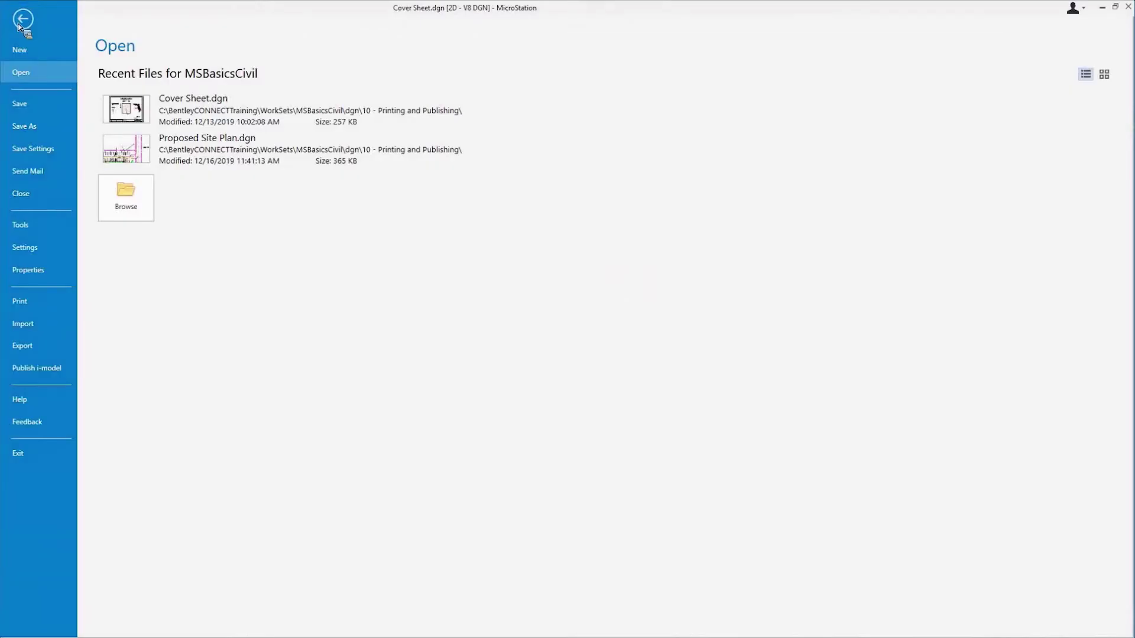
click(40, 374)
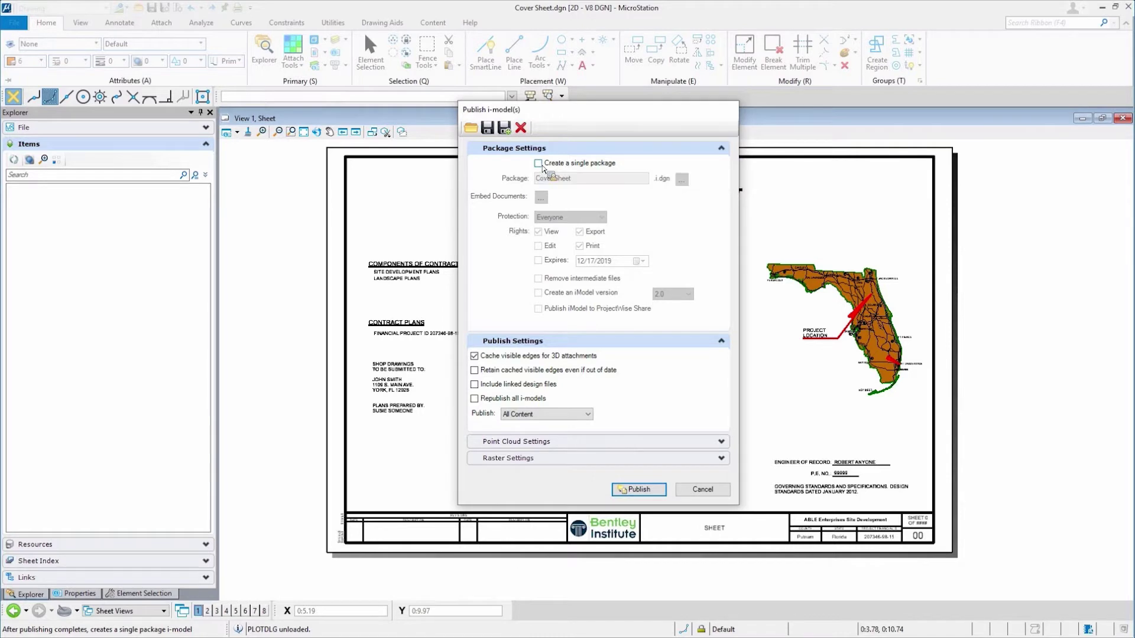
Choose a single package, iModel version 1.6, and publishing to ProjectWise Share
click(538, 163)
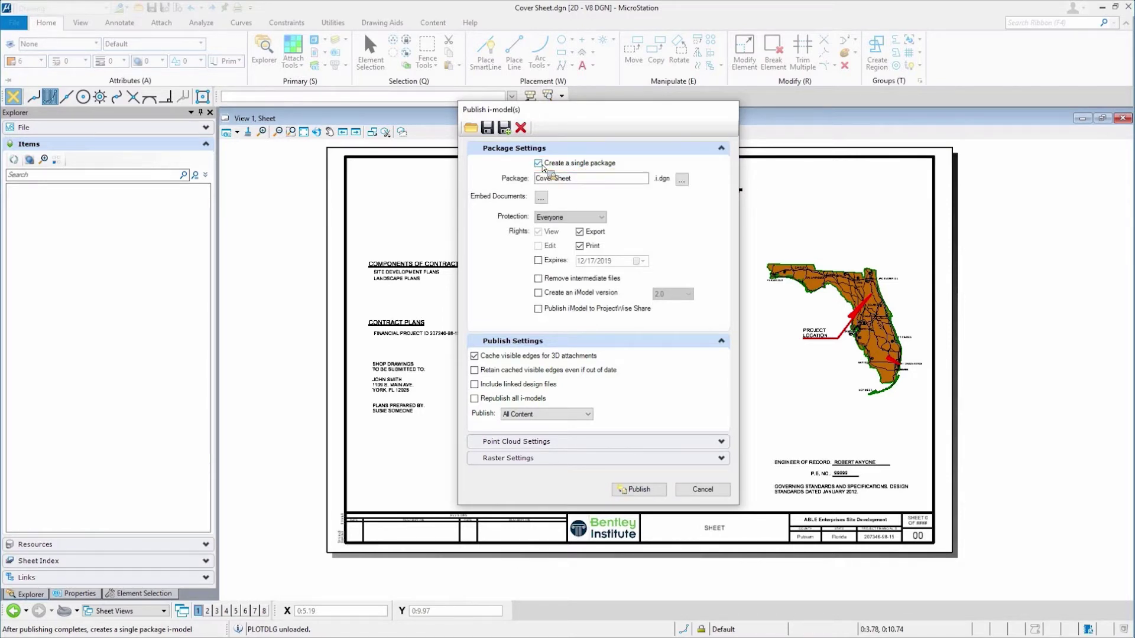
click(582, 292)
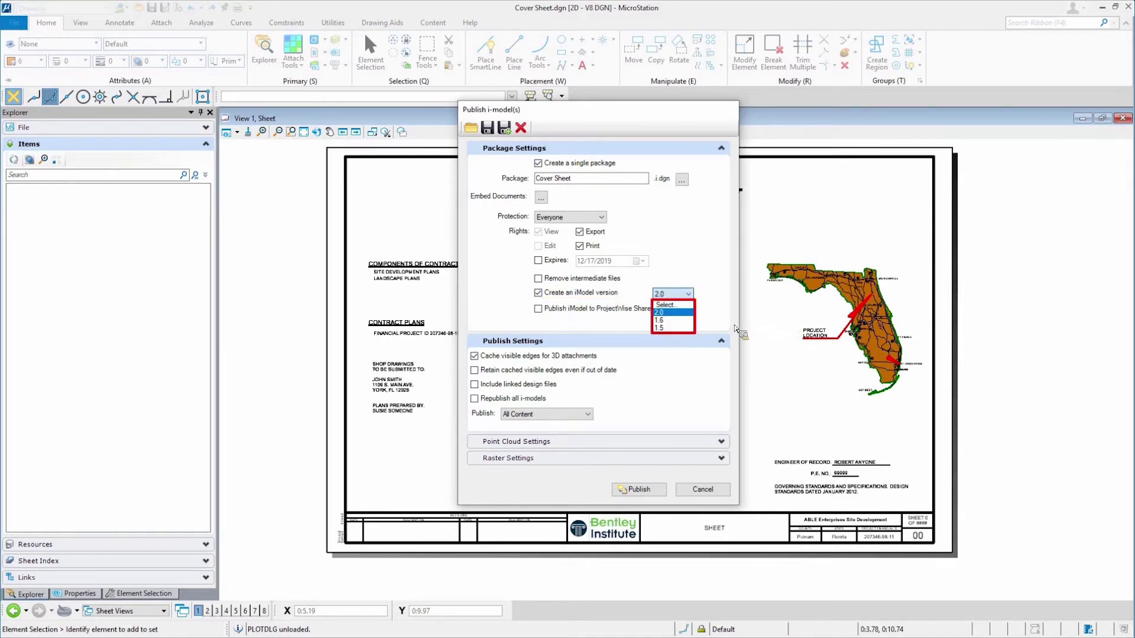
click(677, 319)
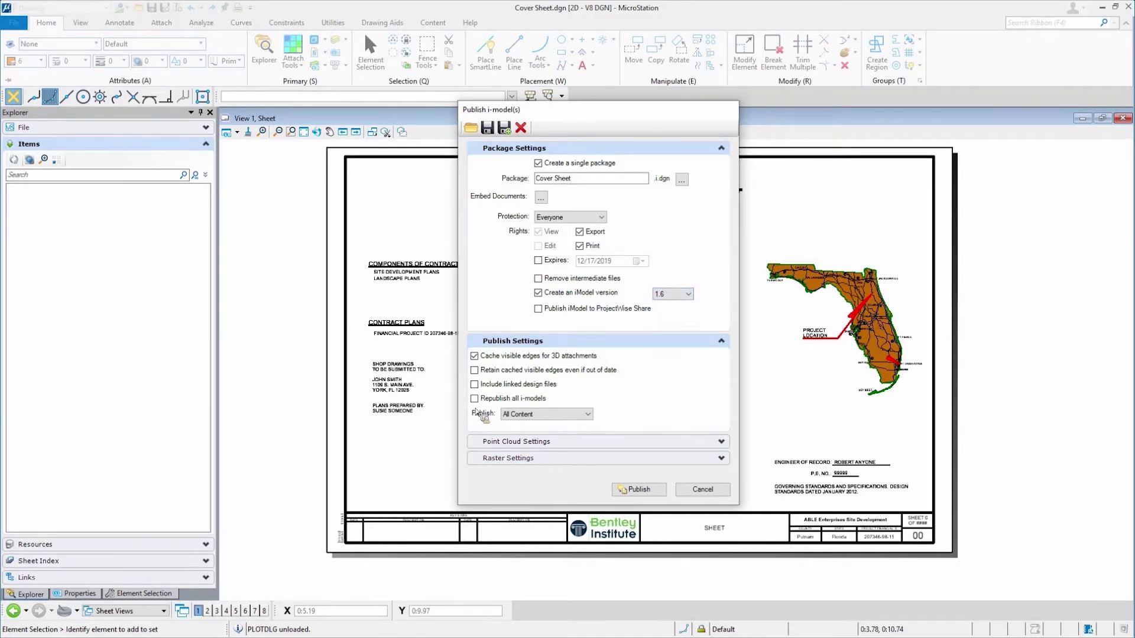
click(539, 309)
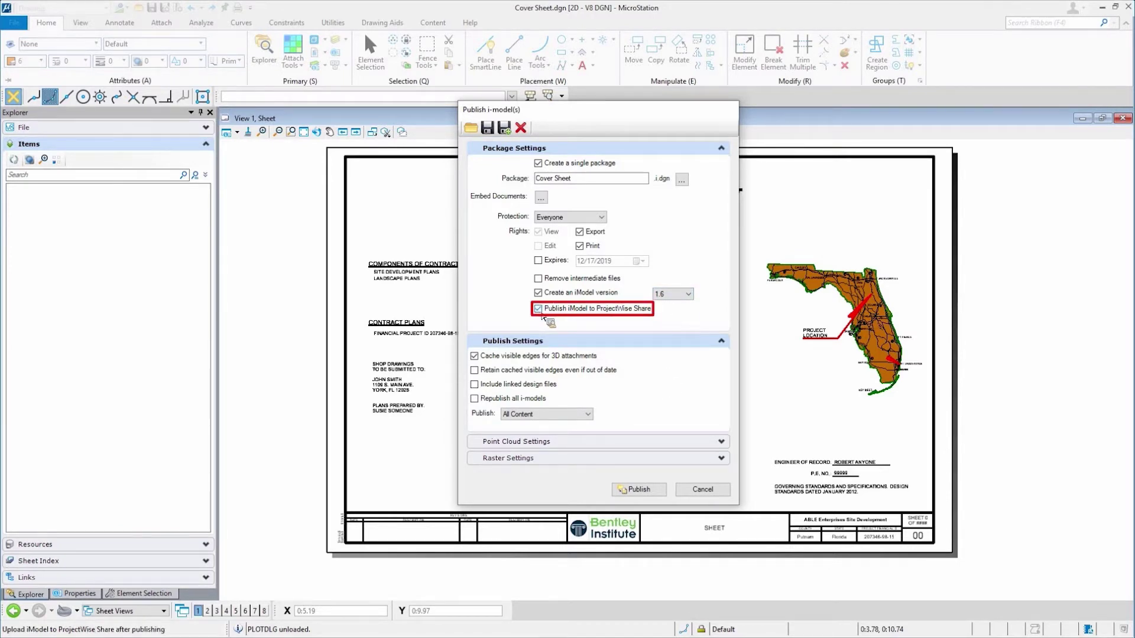
Publish Cover Sheet.i.dgn over the existing copy, submitting Cover Sheet.imodel for upload
click(641, 489)
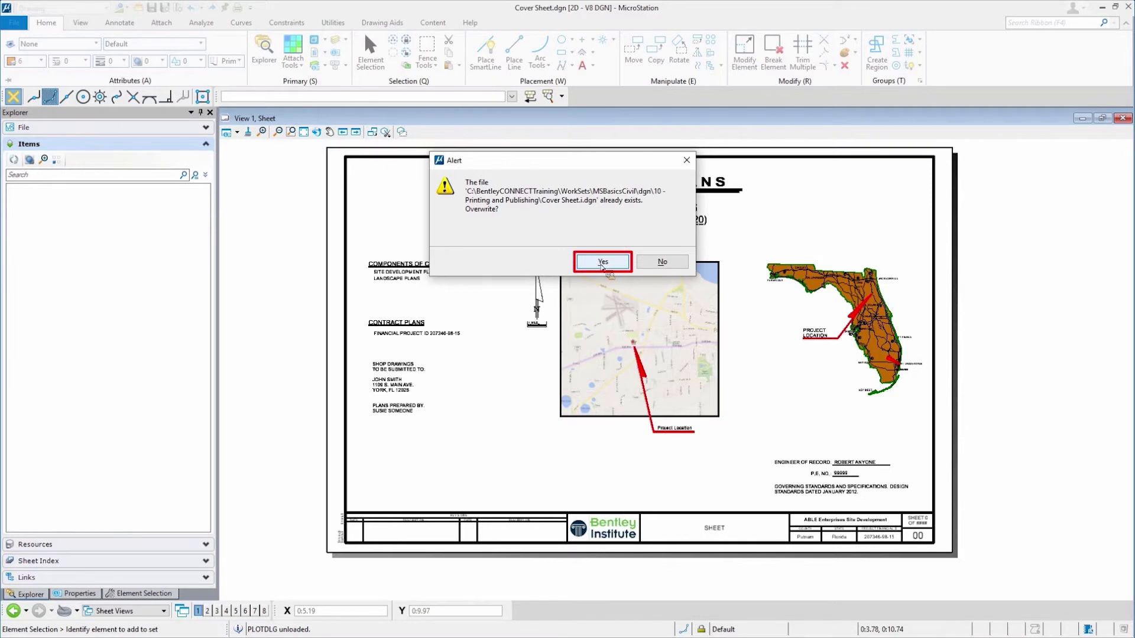
click(602, 264)
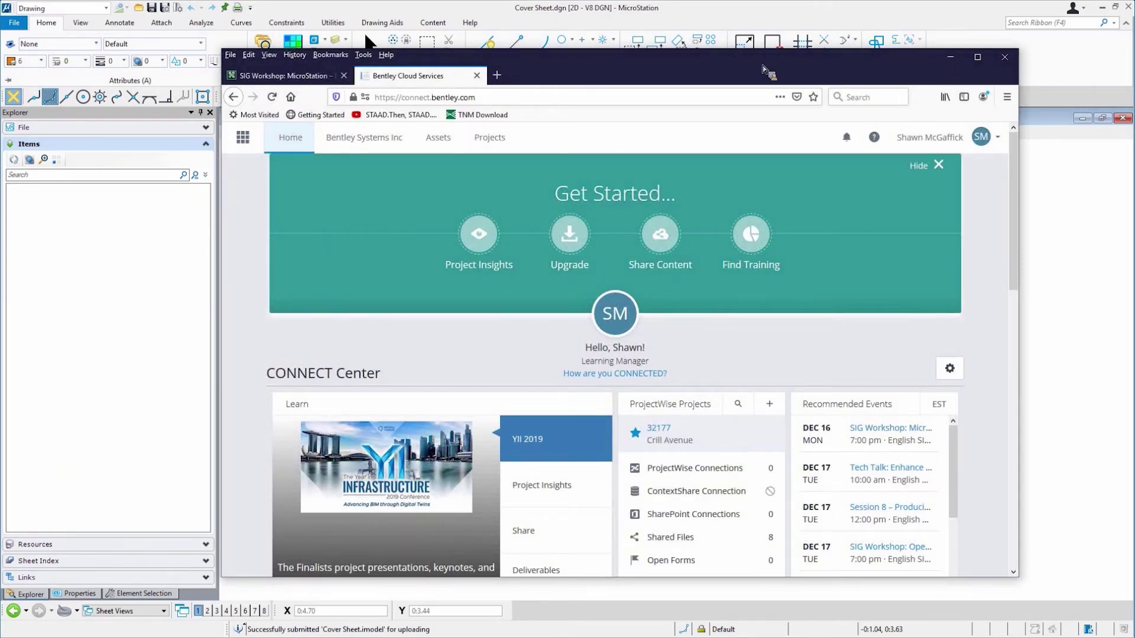
Maximize the browser and open the project's Shared Files under ProjectWise Projects
click(980, 59)
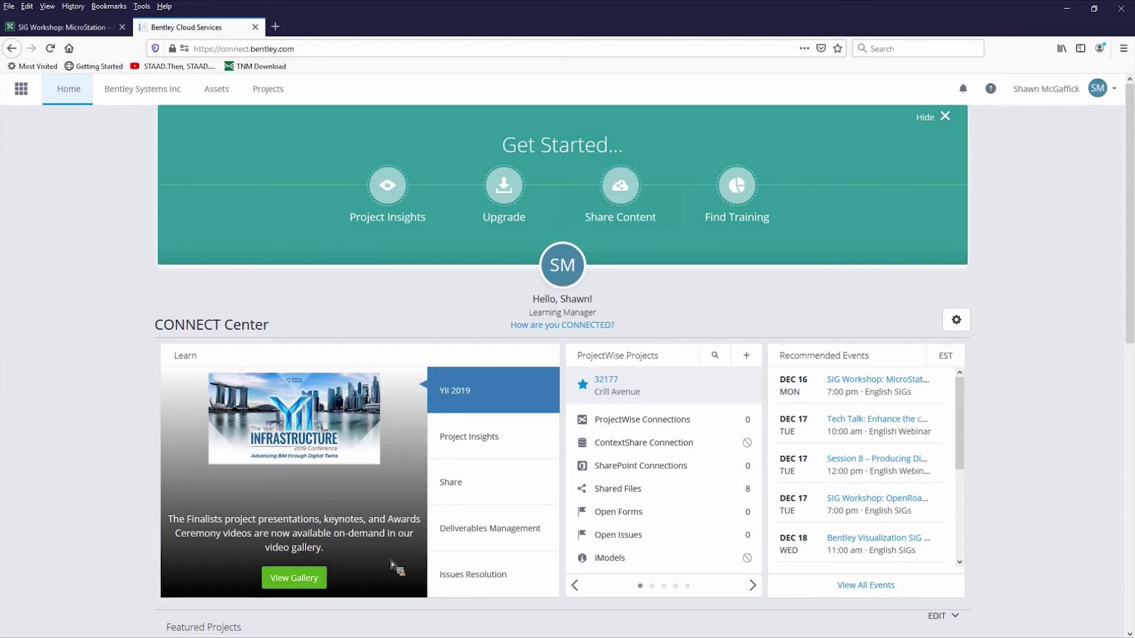
click(613, 496)
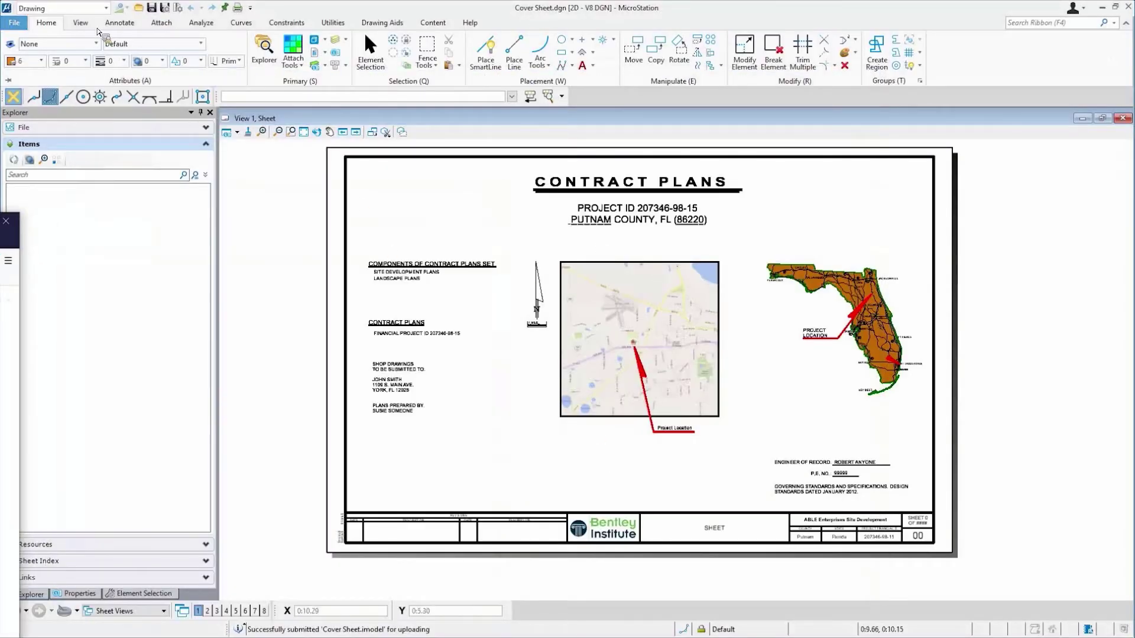
Close Cover Sheet.dgn and widen the start page's Properties pane to show full values
click(14, 26)
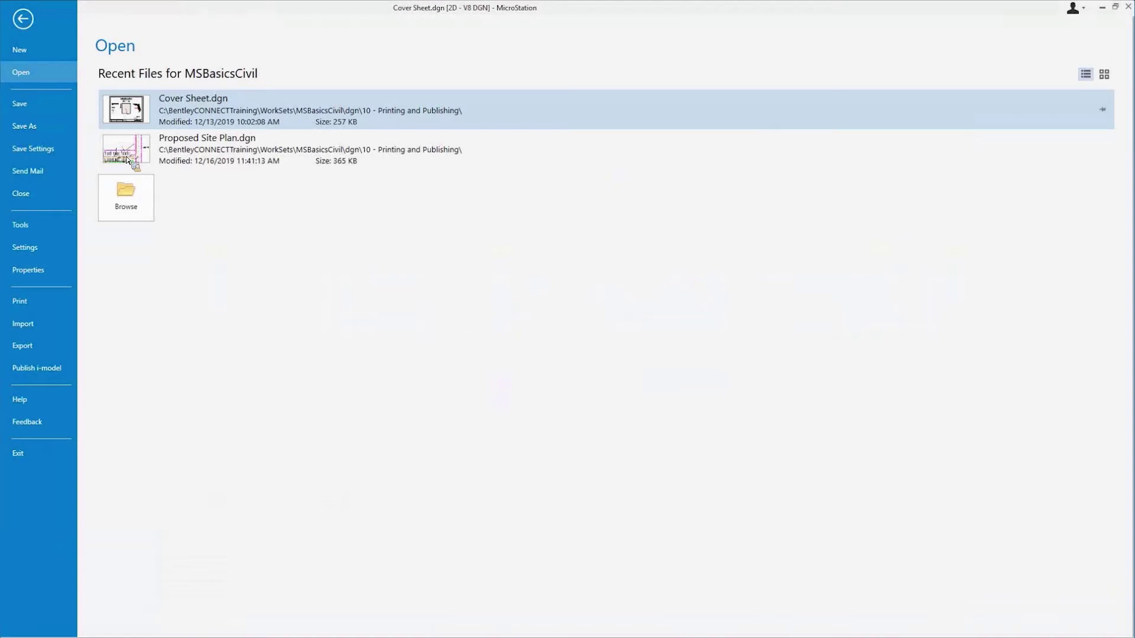
click(33, 198)
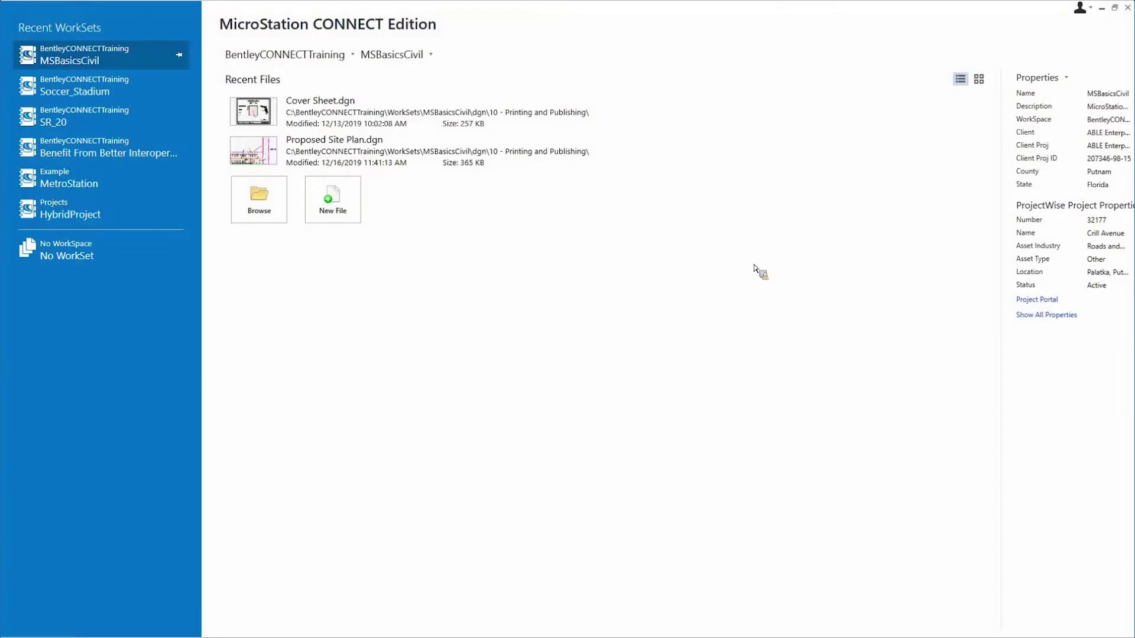
drag(1000, 198, 739, 222)
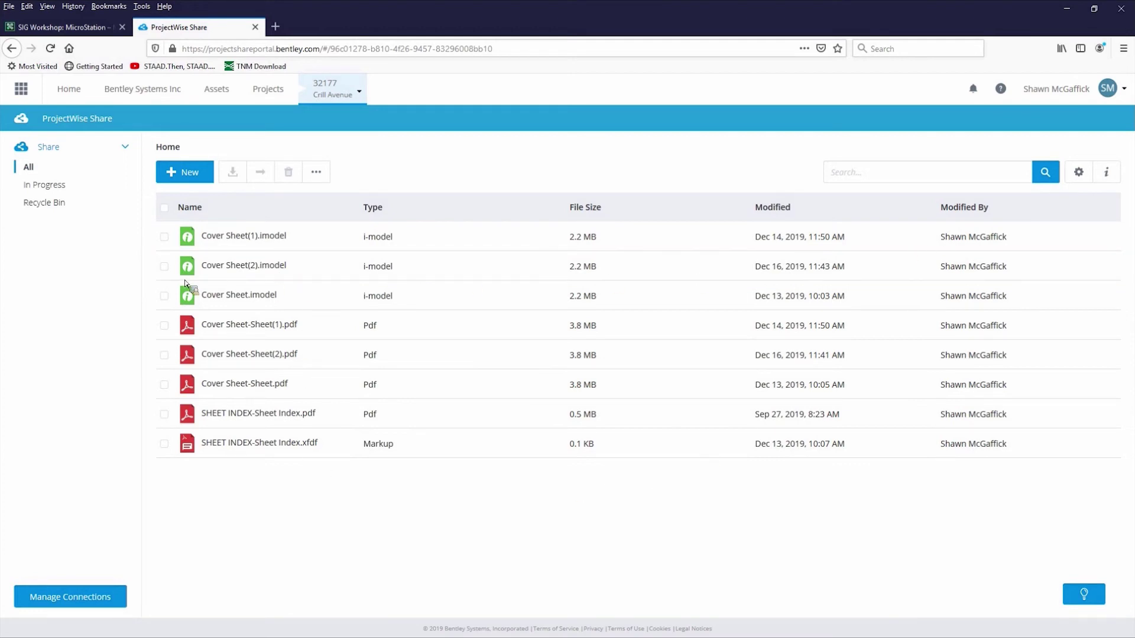
Select and deselect Cover Sheet(2).imodel, then open Cover Sheet-Sheet(2).pdf for review
click(165, 266)
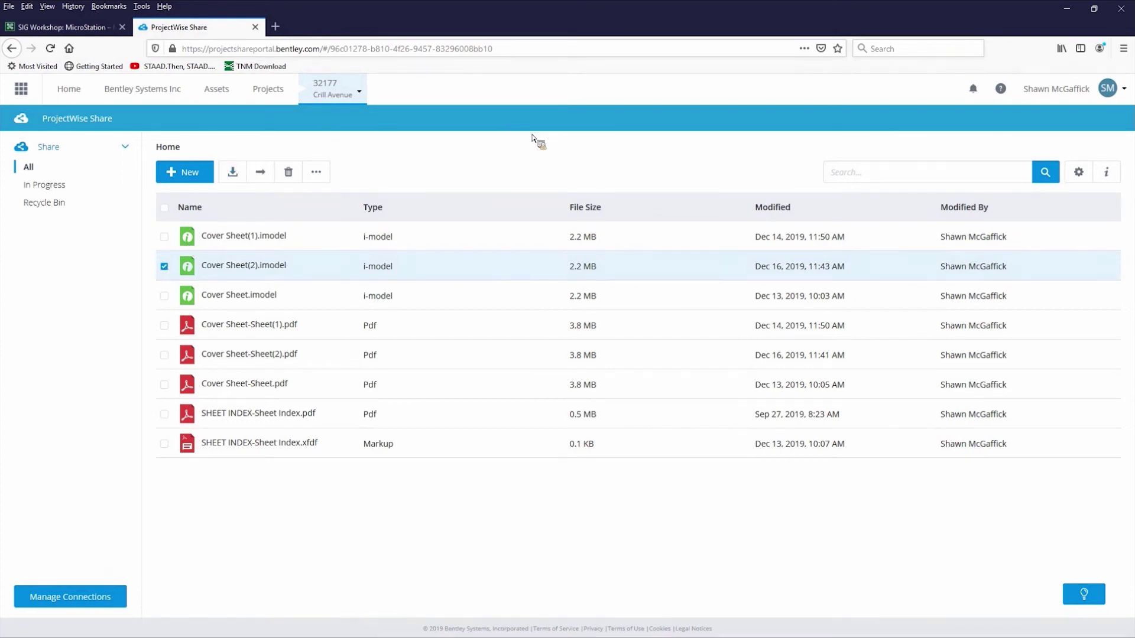
click(165, 266)
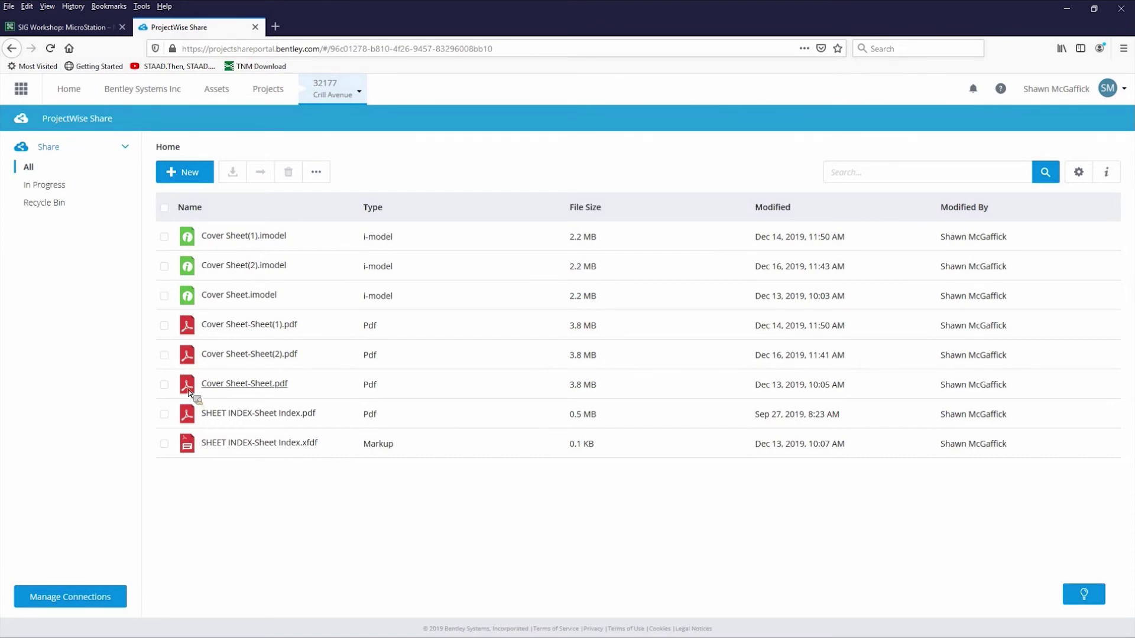
click(181, 356)
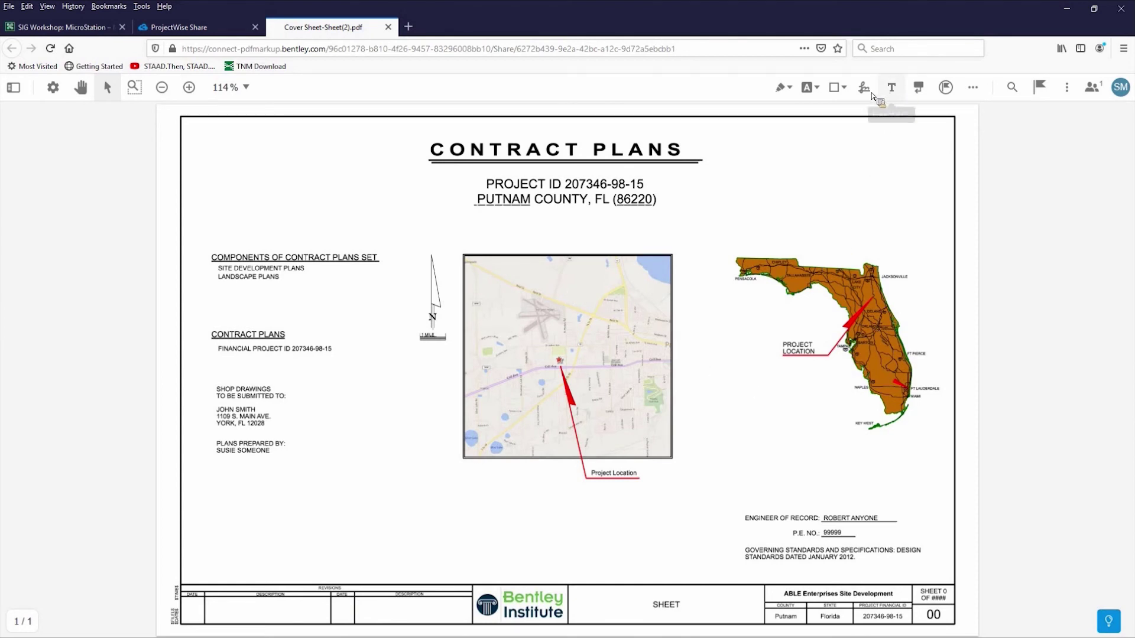
Circle the location map with a green freehand pen line, then close the PDF tab
click(797, 94)
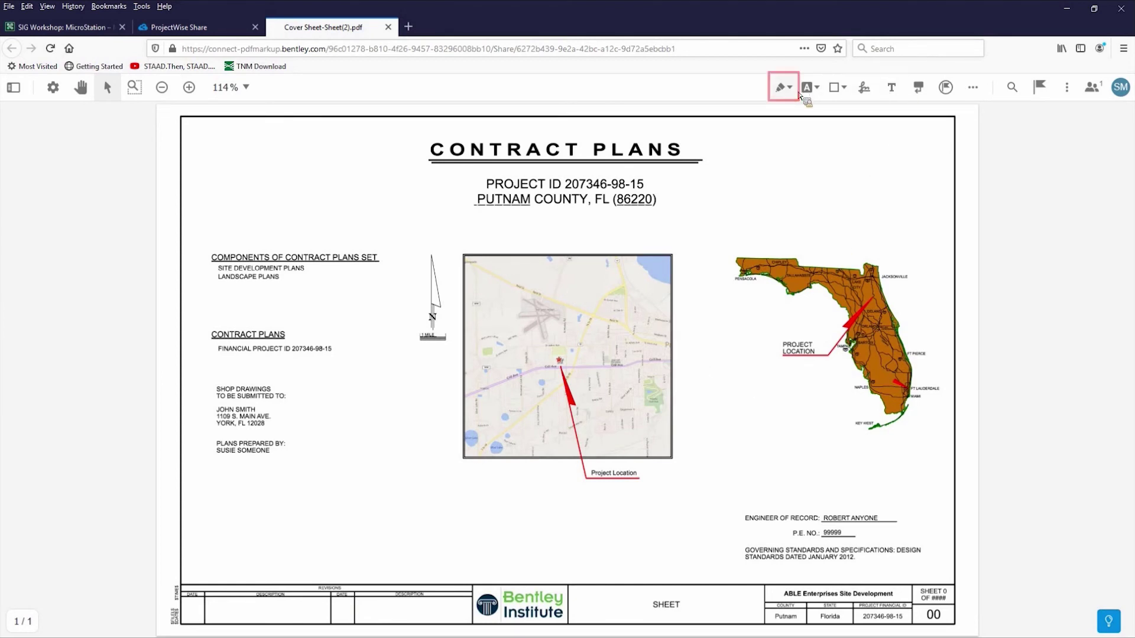
click(811, 115)
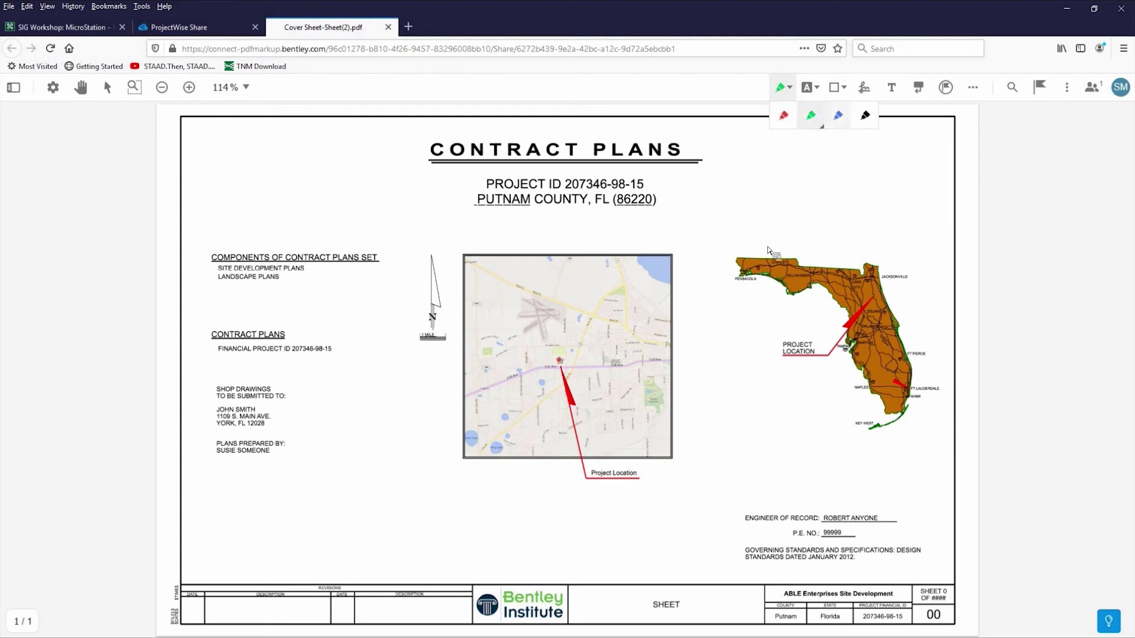
mouse_move(656, 322)
mouse_down()
mouse_move(530, 313)
mouse_move(387, 430)
mouse_up()
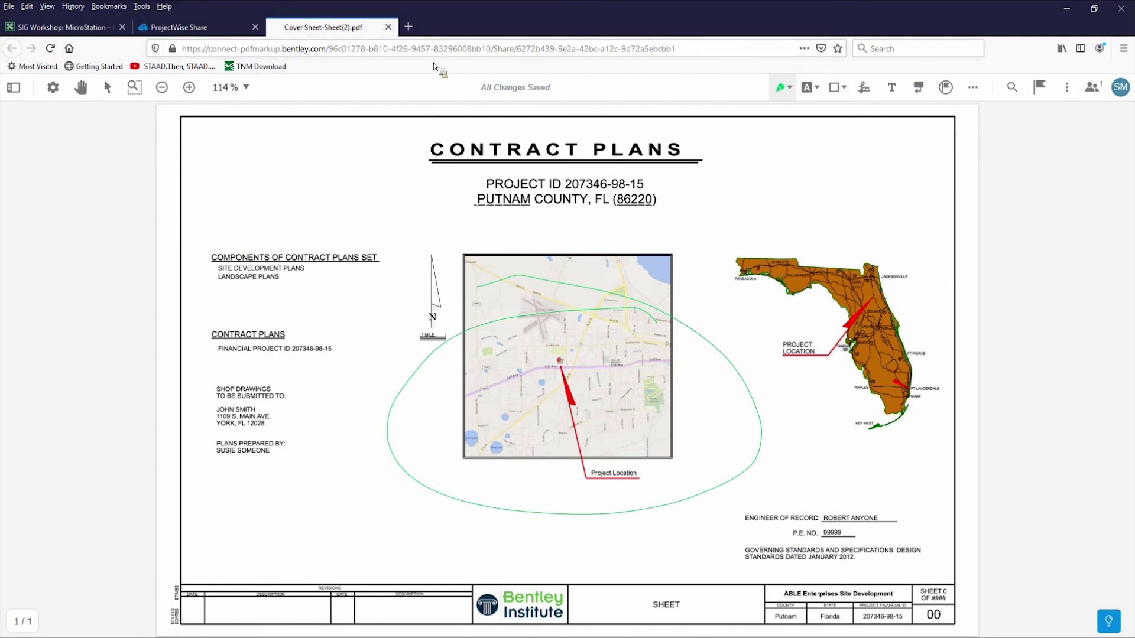
click(387, 26)
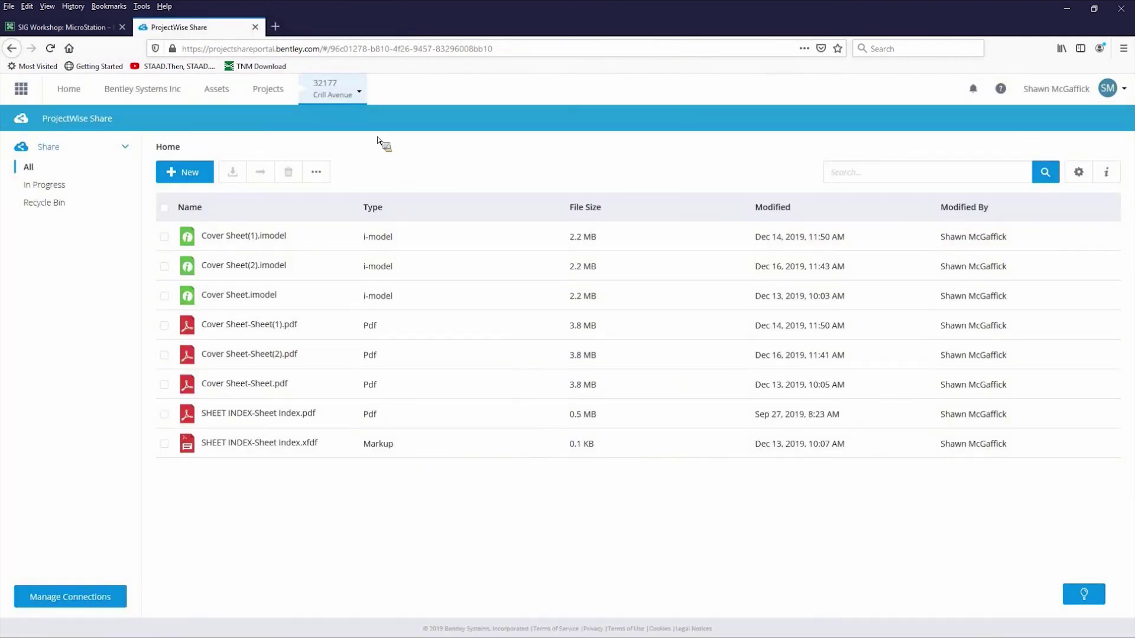
Minimize the browser to bring back MicroStation's WorkSet start page
click(1067, 13)
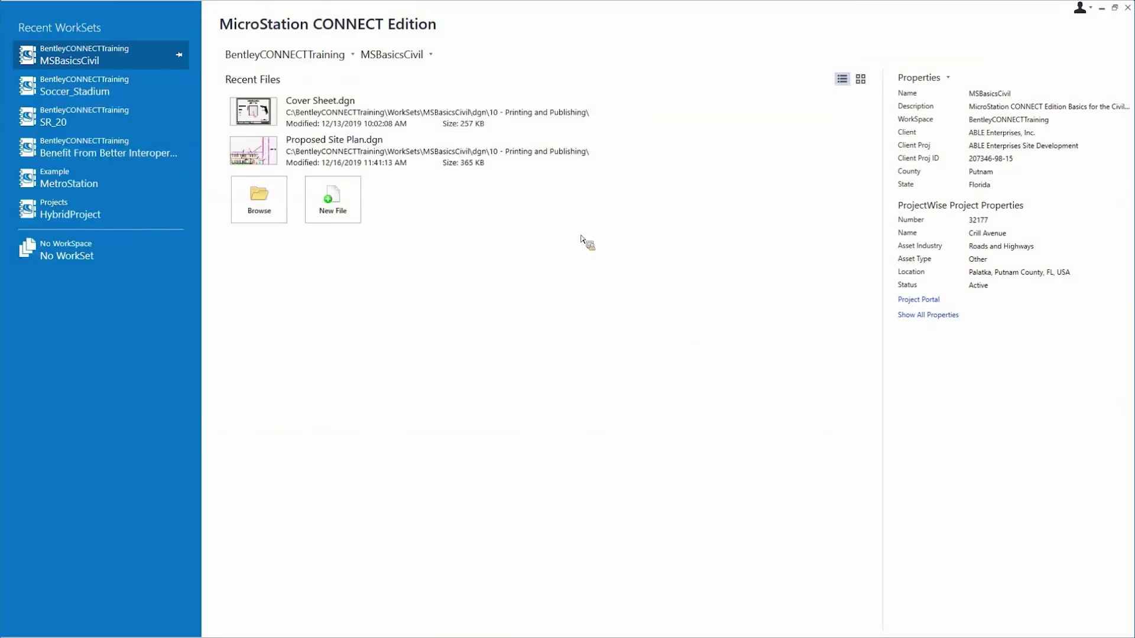